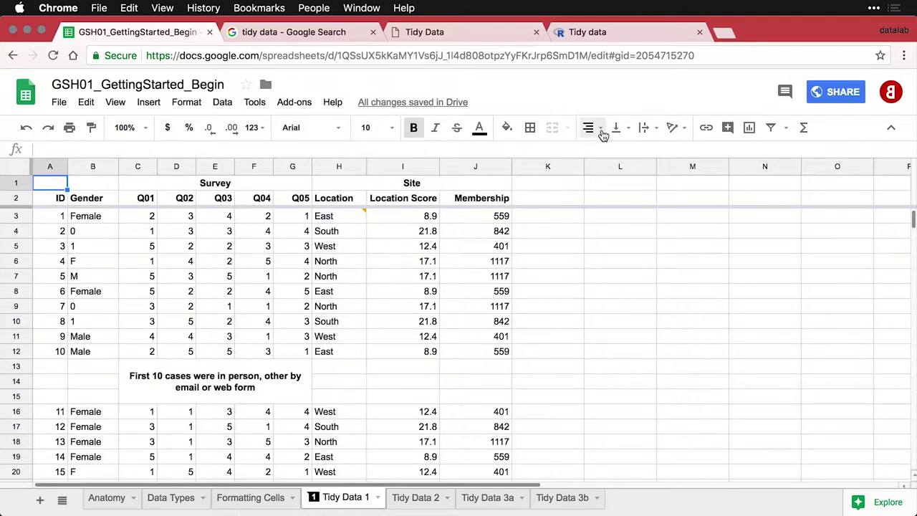
Go from the tidy data search results to the Tidy Data paper PDF and scroll to its Introduction.
{"action": "left_click", "coordinate": [324, 38]}
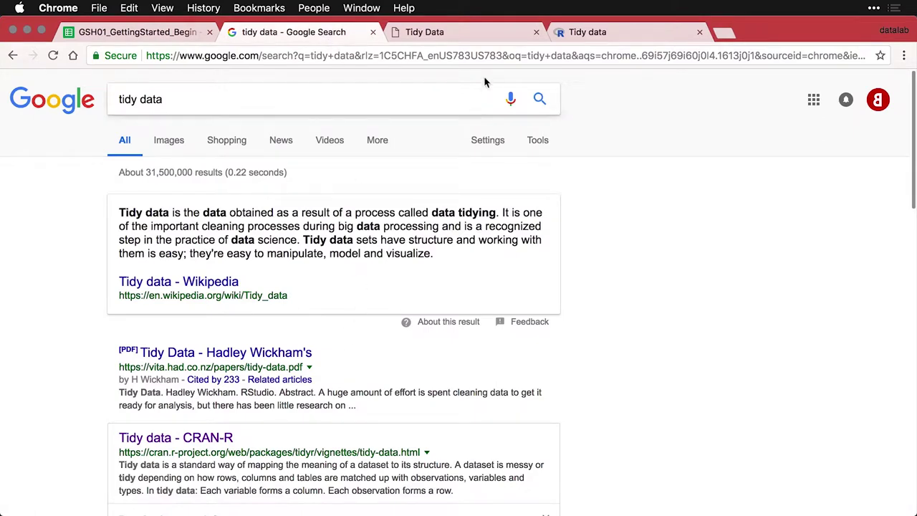
{"action": "left_click", "coordinate": [484, 36]}
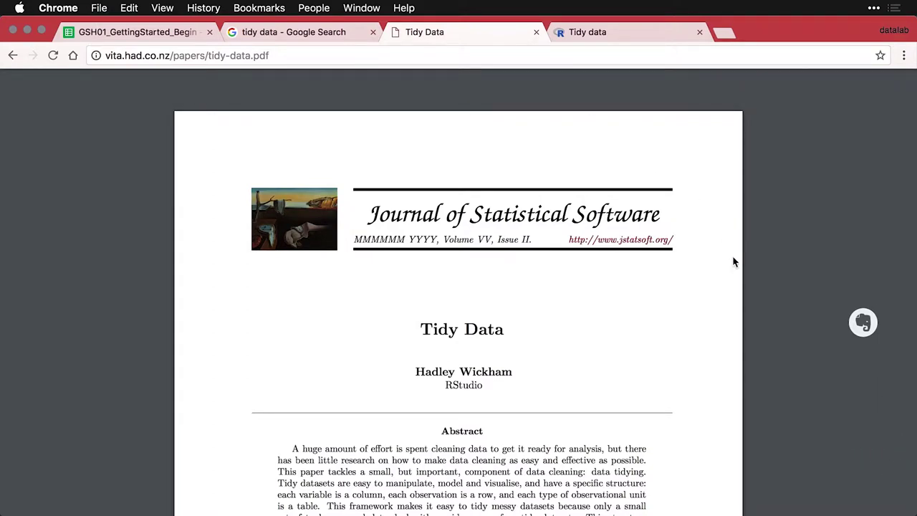
{"action": "scroll", "coordinate": [734, 262], "scroll_direction": "down", "scroll_amount": 5}
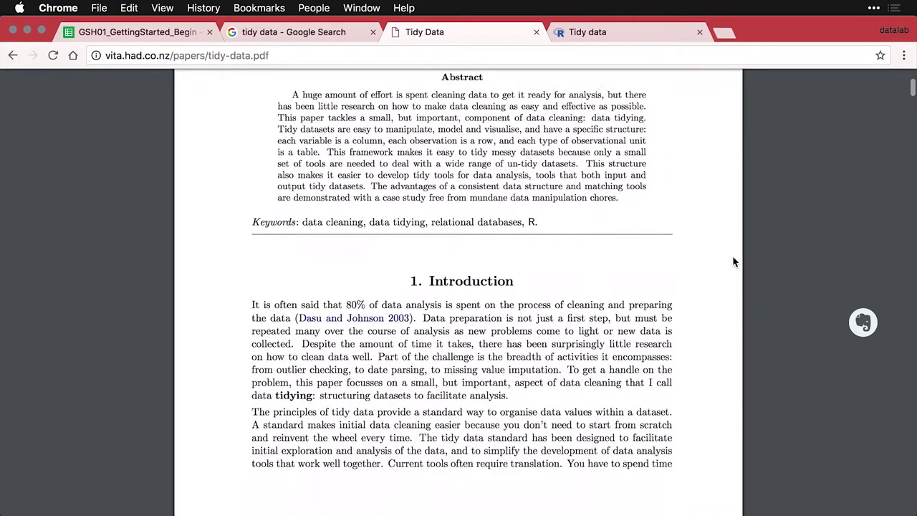
{"action": "scroll", "coordinate": [733, 262], "scroll_direction": "down", "scroll_amount": 3}
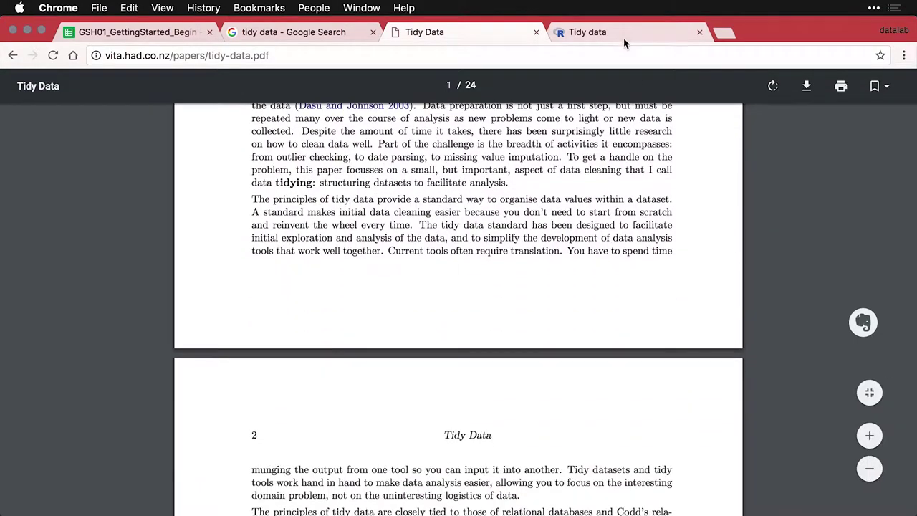
Scroll through tidyr's 'Tidy data' vignette, then return to the GSH01_GettingStarted_Begin spreadsheet.
{"action": "left_click", "coordinate": [622, 34]}
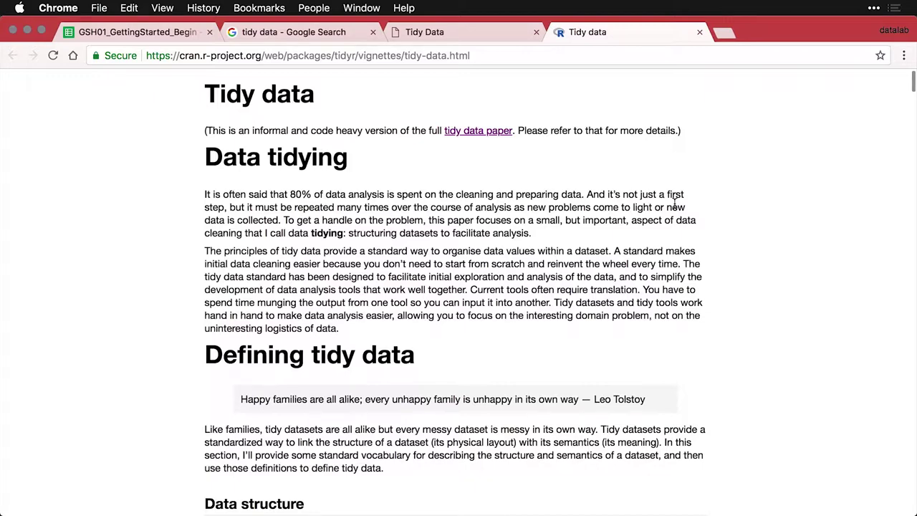
{"action": "scroll", "coordinate": [674, 204], "scroll_direction": "down", "scroll_amount": 15}
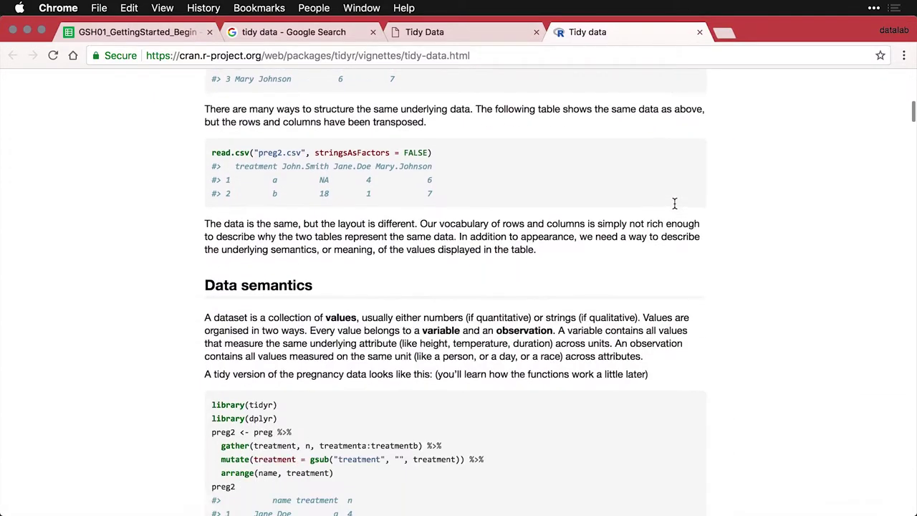
{"action": "scroll", "coordinate": [674, 204], "scroll_direction": "down", "scroll_amount": 10}
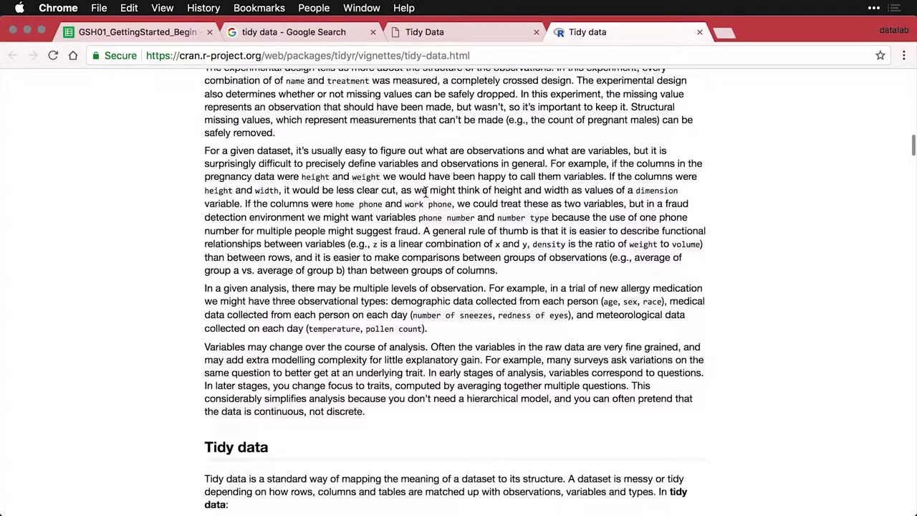
{"action": "left_click", "coordinate": [153, 37]}
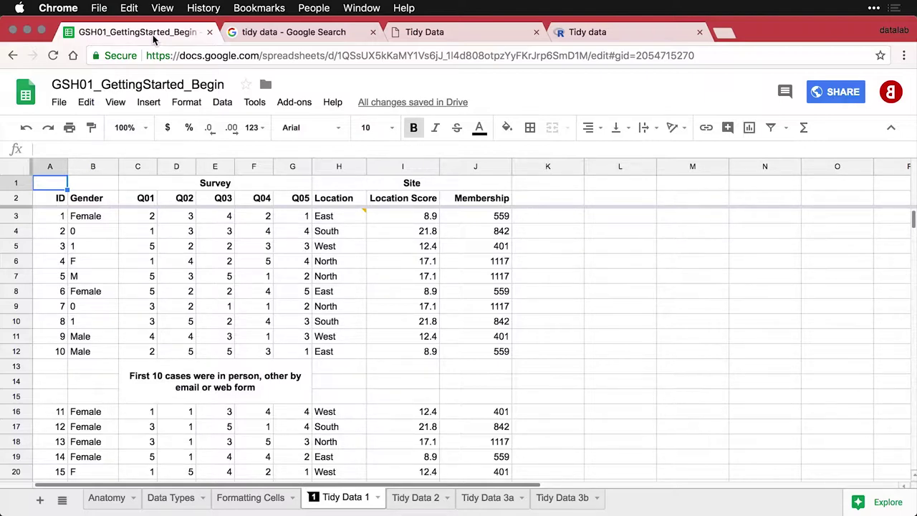
{"action": "left_click", "coordinate": [224, 185]}
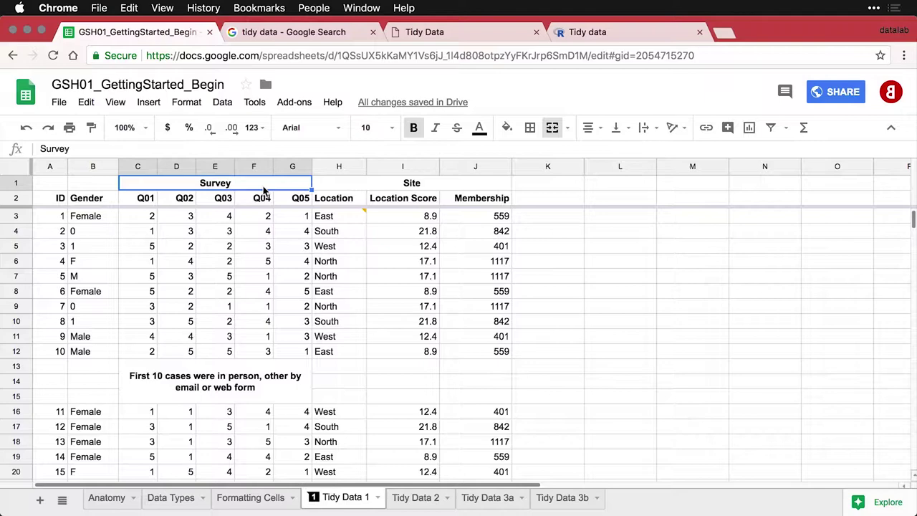
{"action": "left_click", "coordinate": [409, 187]}
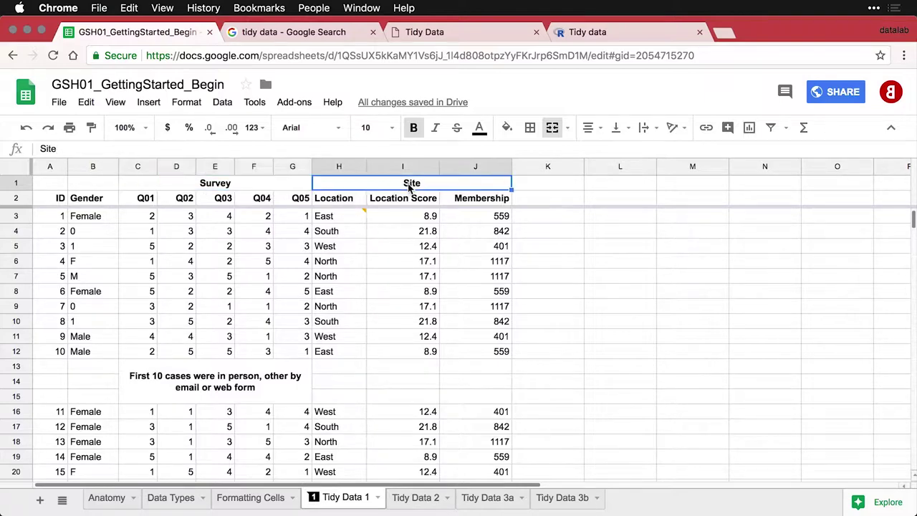
{"action": "left_click", "coordinate": [276, 387]}
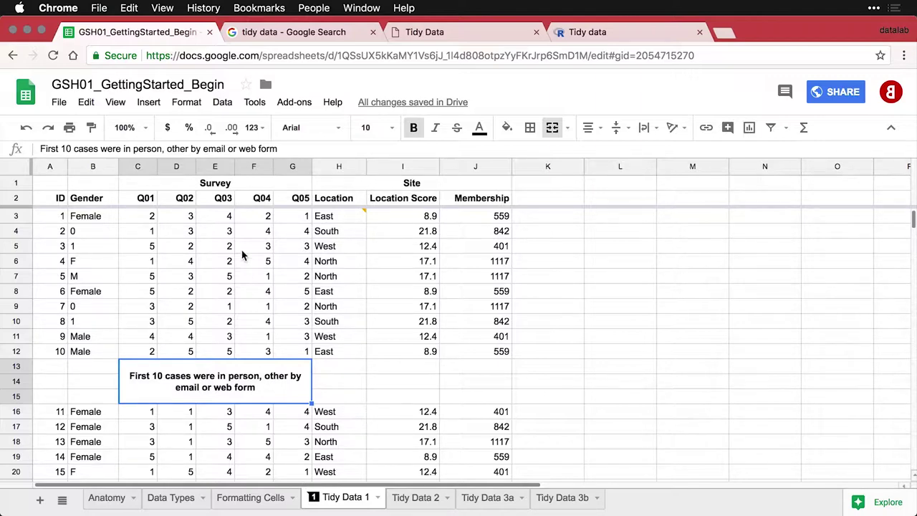
{"action": "left_click", "coordinate": [254, 167]}
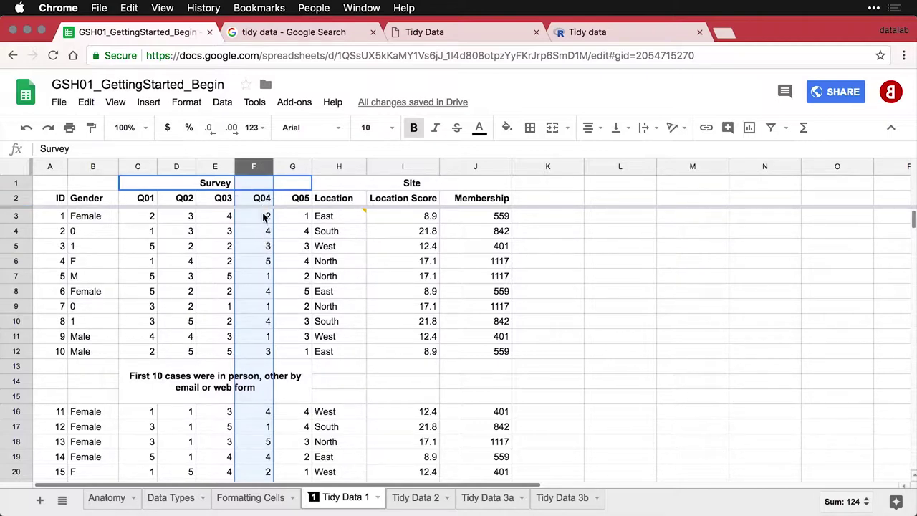
{"action": "left_click", "coordinate": [414, 129]}
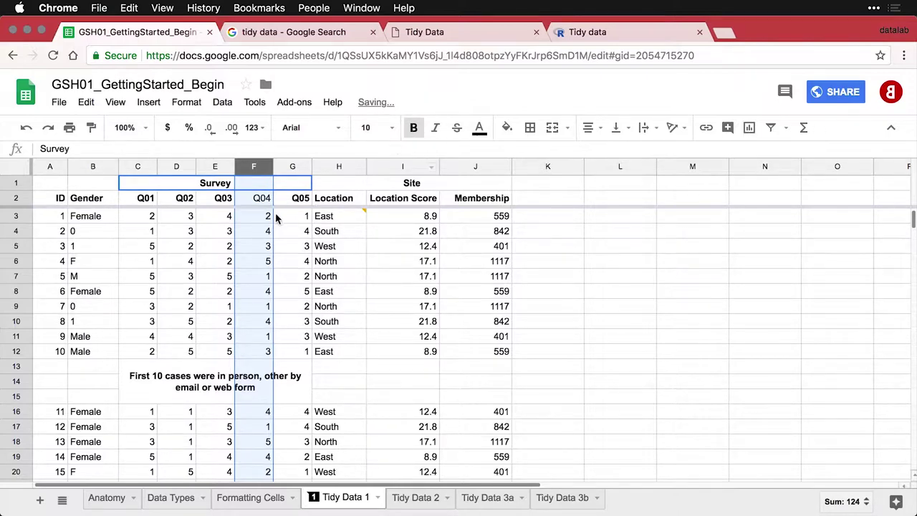
{"action": "left_click", "coordinate": [414, 129]}
{"action": "left_click", "coordinate": [279, 234]}
{"action": "key", "text": "super+z"}
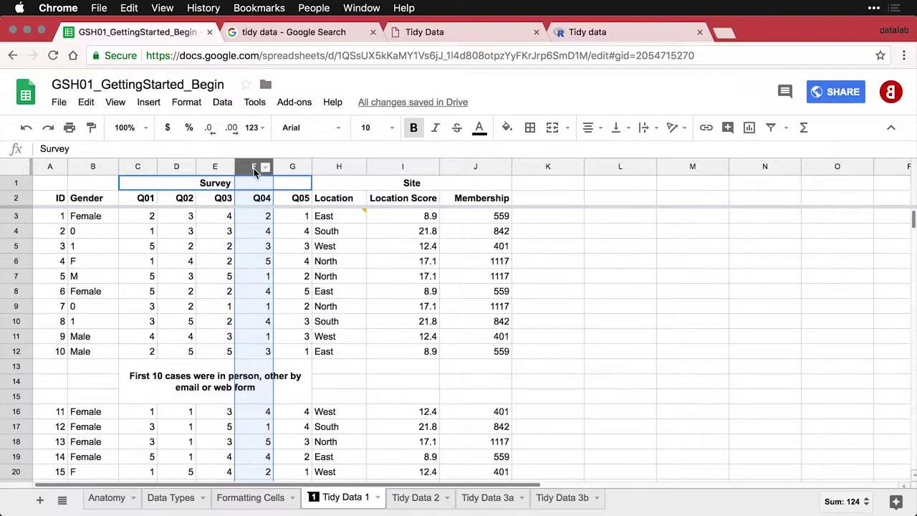
{"action": "left_click_drag", "start_coordinate": [259, 172], "coordinate": [324, 167]}
{"action": "left_click_drag", "start_coordinate": [259, 167], "coordinate": [502, 168]}
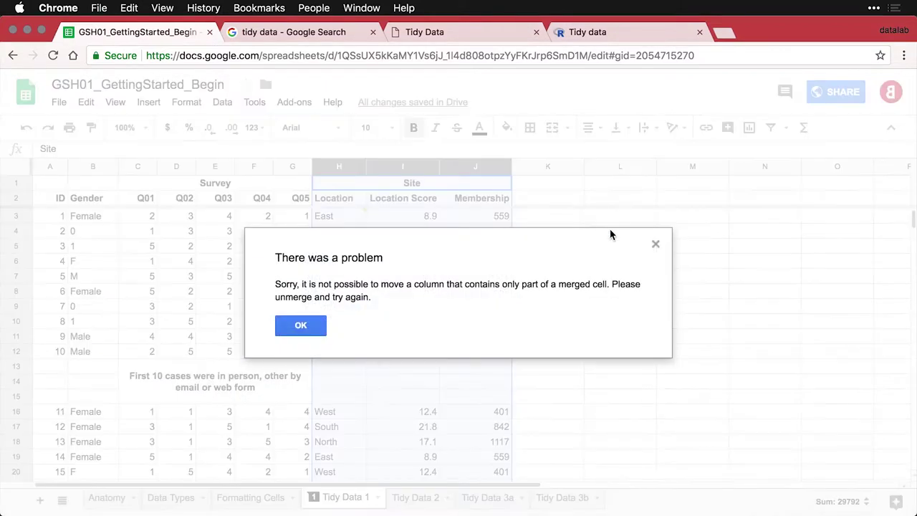
{"action": "left_click", "coordinate": [302, 329]}
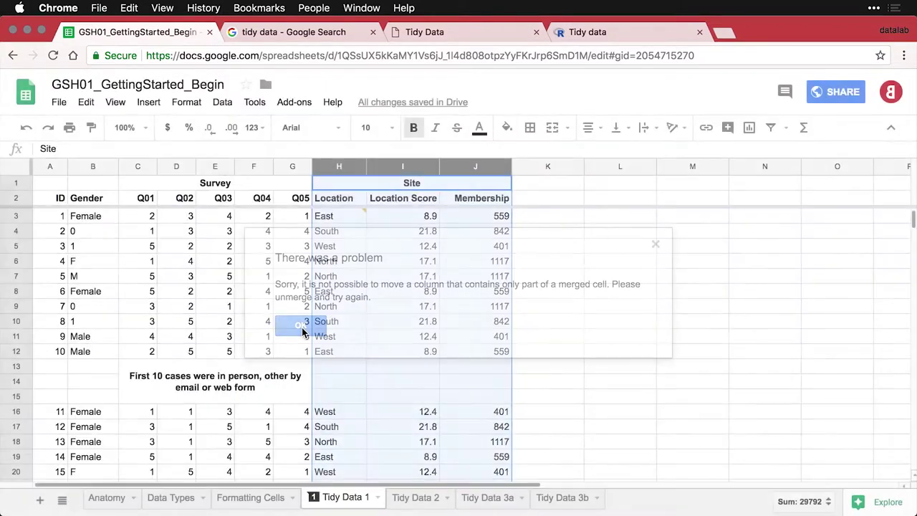
{"action": "left_click", "coordinate": [225, 188]}
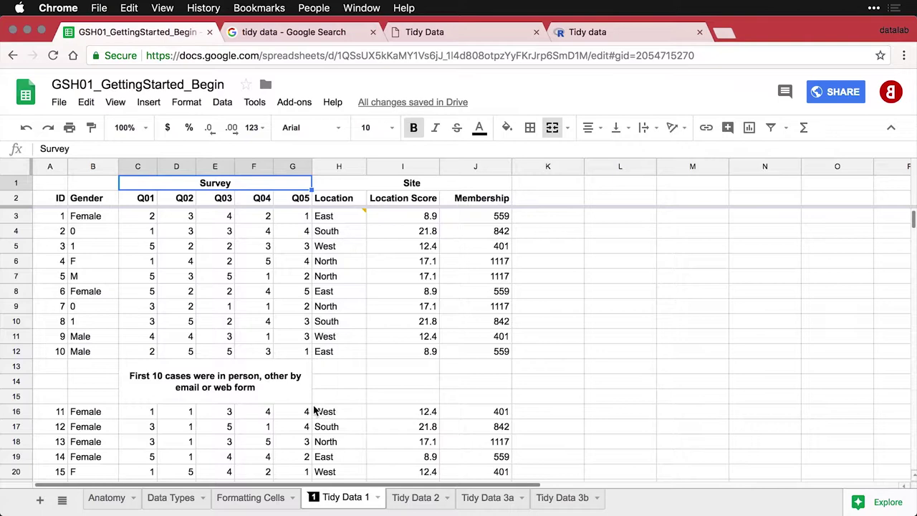
Review the merged note on the first 10 cases and the H3 comment, then show Tidy Data 2.
{"action": "left_click", "coordinate": [232, 387]}
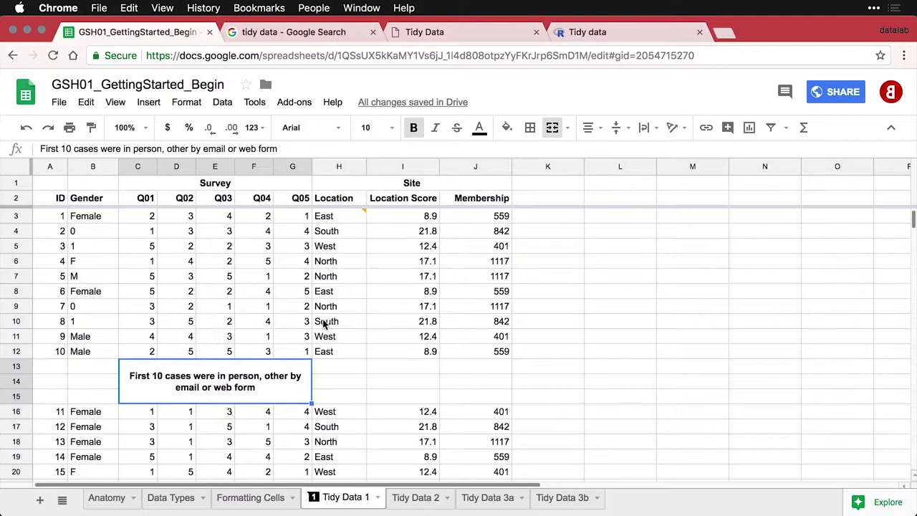
{"action": "mouse_move", "coordinate": [363, 218]}
{"action": "left_click", "coordinate": [427, 501]}
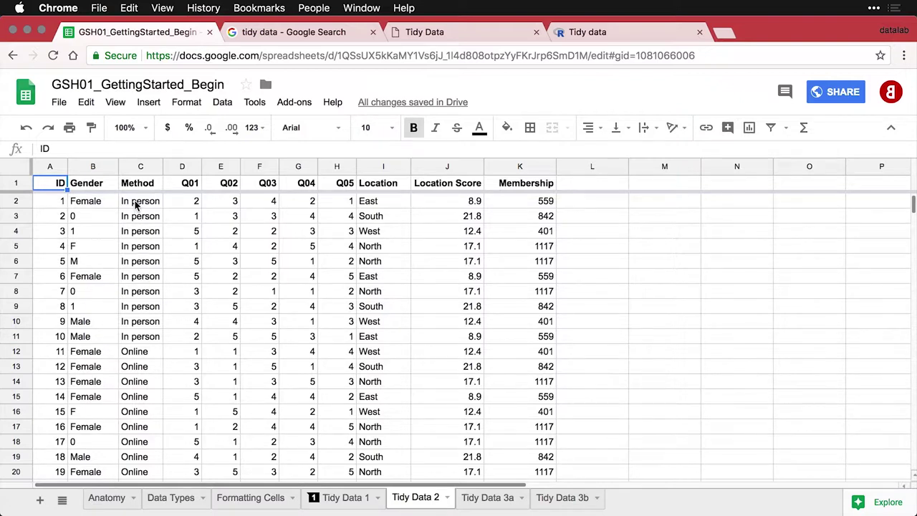
{"action": "left_click_drag", "start_coordinate": [137, 202], "coordinate": [149, 338]}
{"action": "scroll", "coordinate": [154, 406], "scroll_direction": "down", "scroll_amount": 1}
{"action": "scroll", "coordinate": [154, 406], "scroll_direction": "down", "scroll_amount": 3}
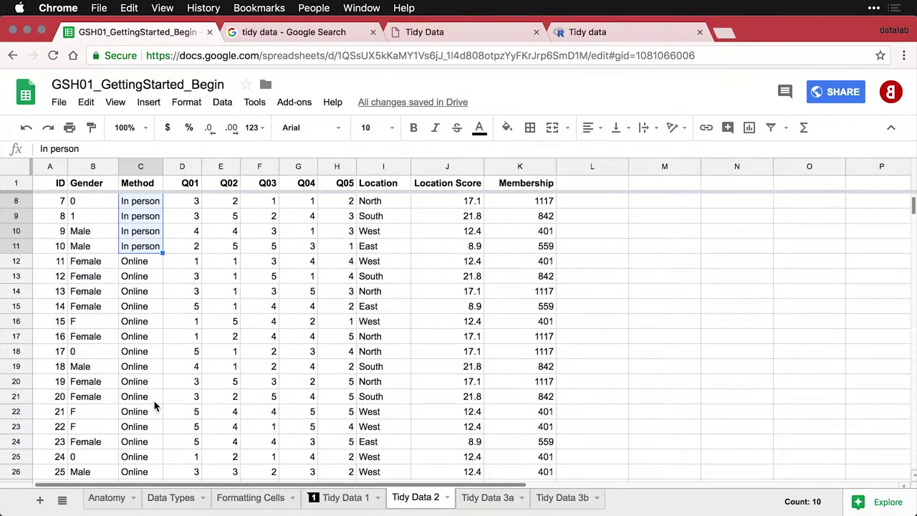
{"action": "scroll", "coordinate": [154, 406], "scroll_direction": "up", "scroll_amount": 3}
{"action": "scroll", "coordinate": [154, 406], "scroll_direction": "up", "scroll_amount": 1}
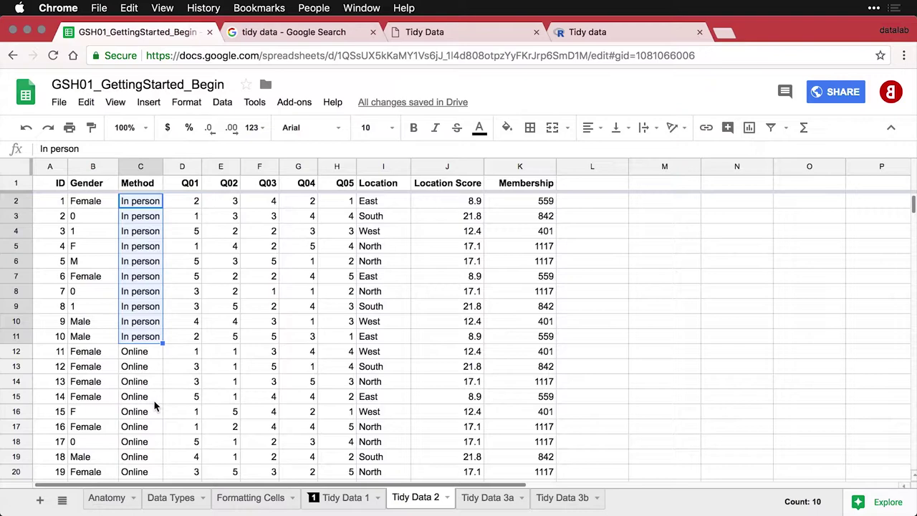
{"action": "left_click", "coordinate": [378, 202]}
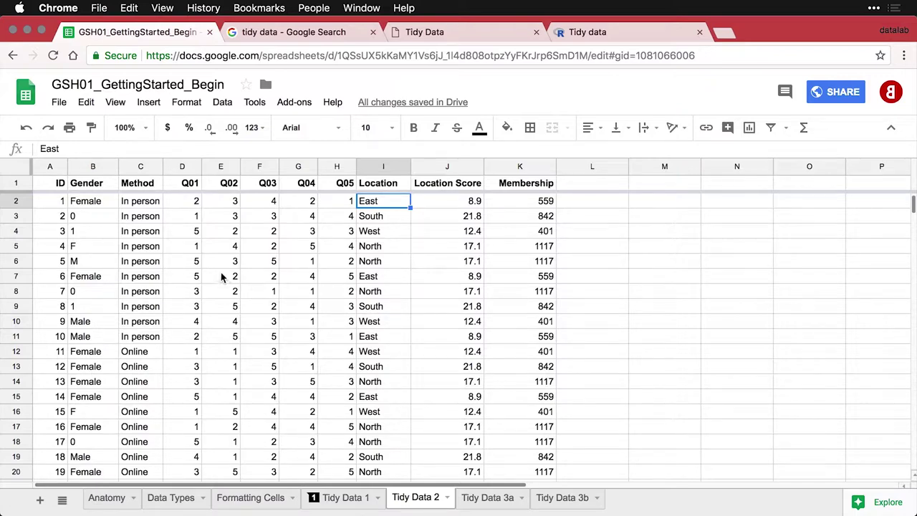
{"action": "left_click", "coordinate": [81, 165]}
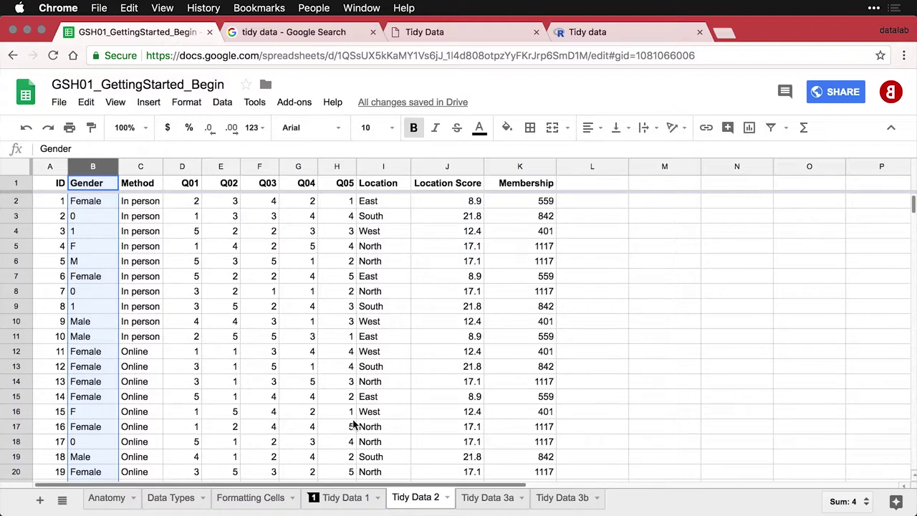
On Tidy Data 3a, highlight the Female column, its B2 and B3 values, and the Online column.
{"action": "left_click", "coordinate": [497, 505]}
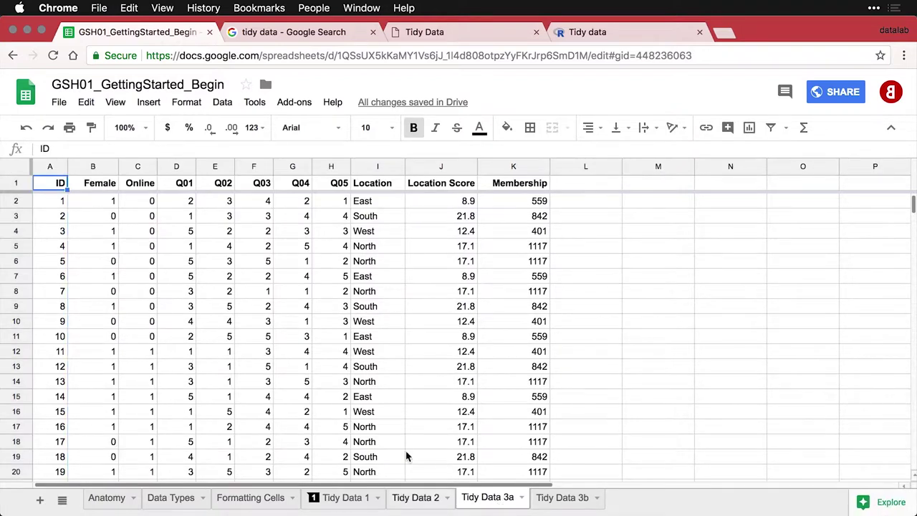
{"action": "left_click", "coordinate": [93, 167]}
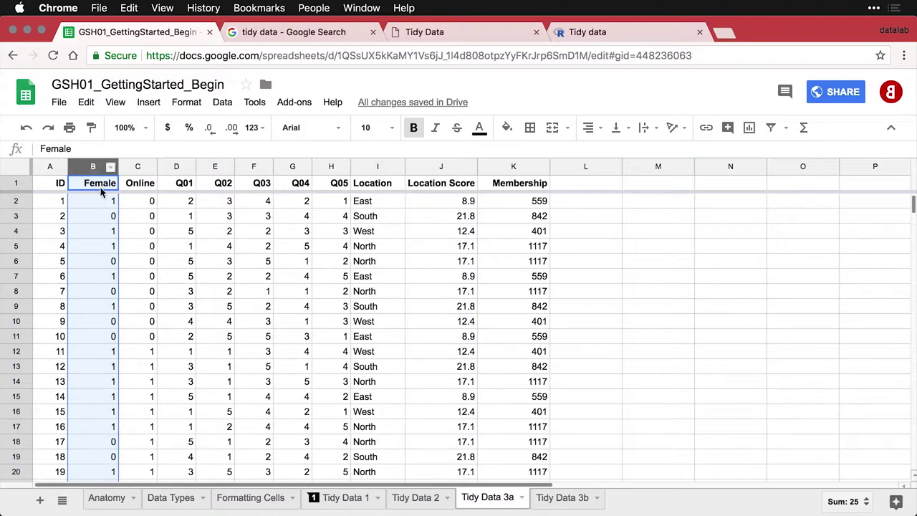
{"action": "left_click", "coordinate": [108, 204]}
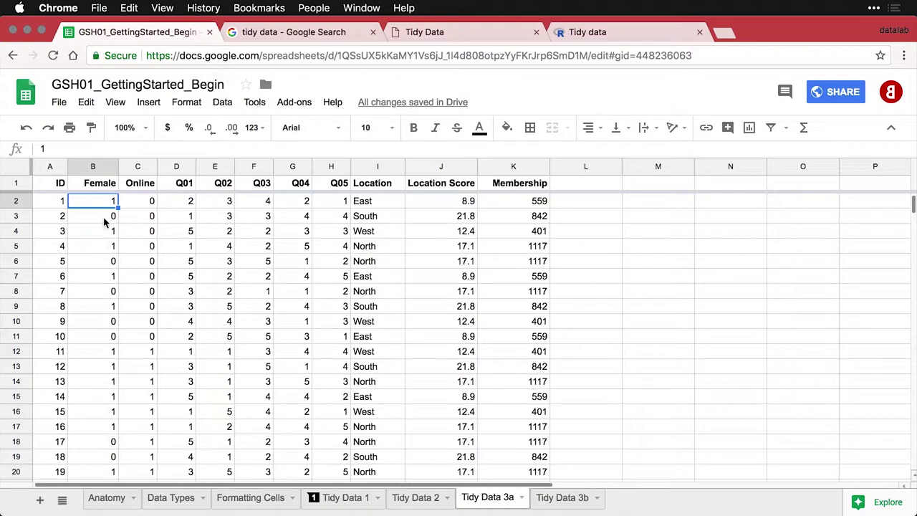
{"action": "left_click", "coordinate": [104, 222]}
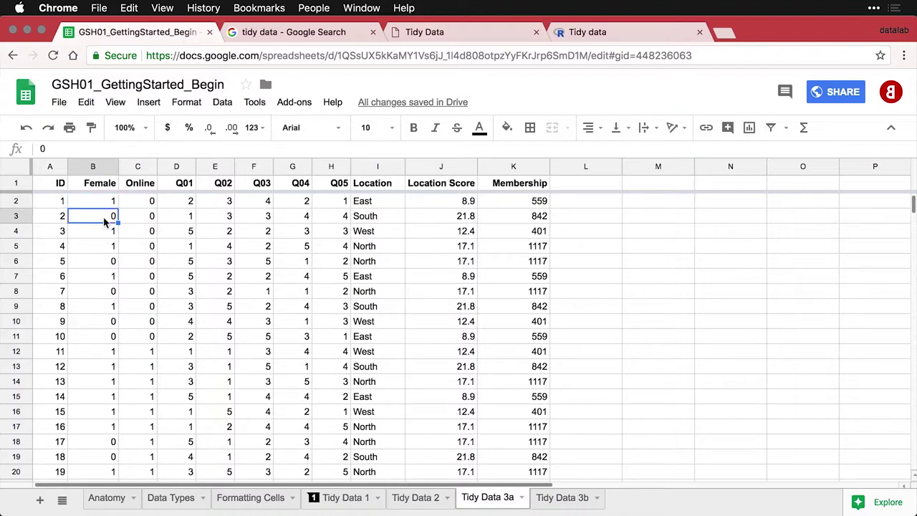
{"action": "left_click", "coordinate": [140, 166]}
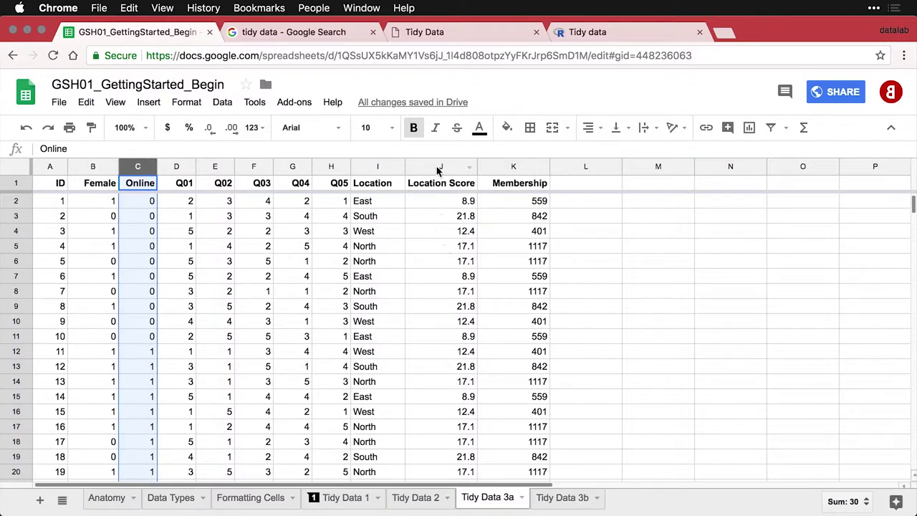
Highlight the Location, Location Score and Membership columns, then show the Tidy Data 3b lookup table.
{"action": "left_click_drag", "start_coordinate": [438, 169], "coordinate": [500, 170]}
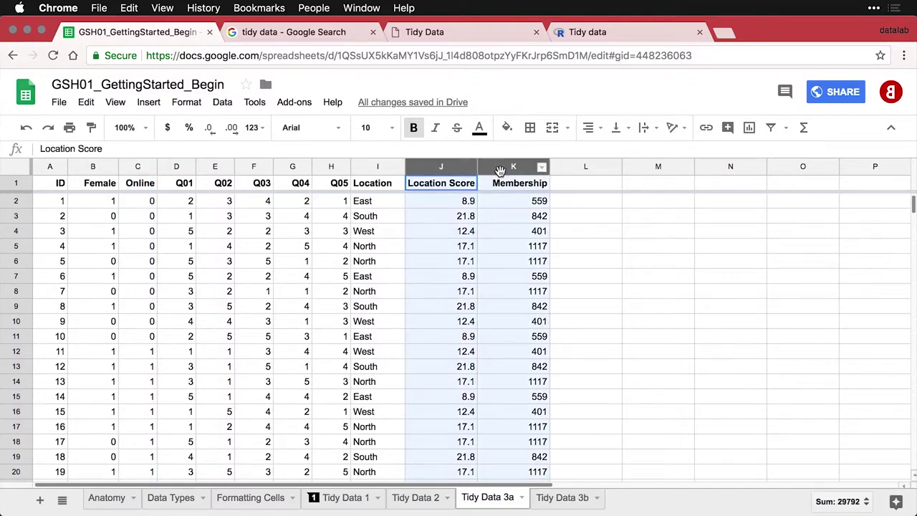
{"action": "left_click_drag", "start_coordinate": [369, 172], "coordinate": [483, 169]}
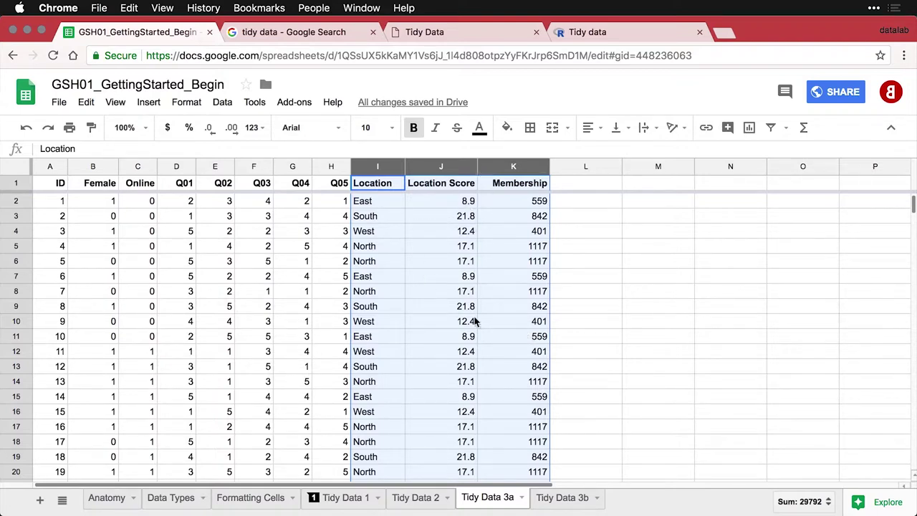
{"action": "left_click", "coordinate": [562, 497]}
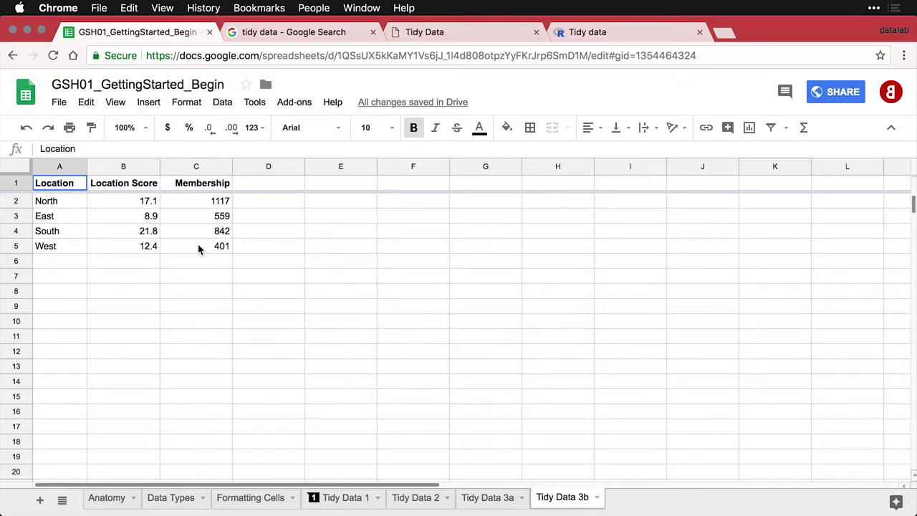
{"action": "left_click_drag", "start_coordinate": [198, 246], "coordinate": [80, 186]}
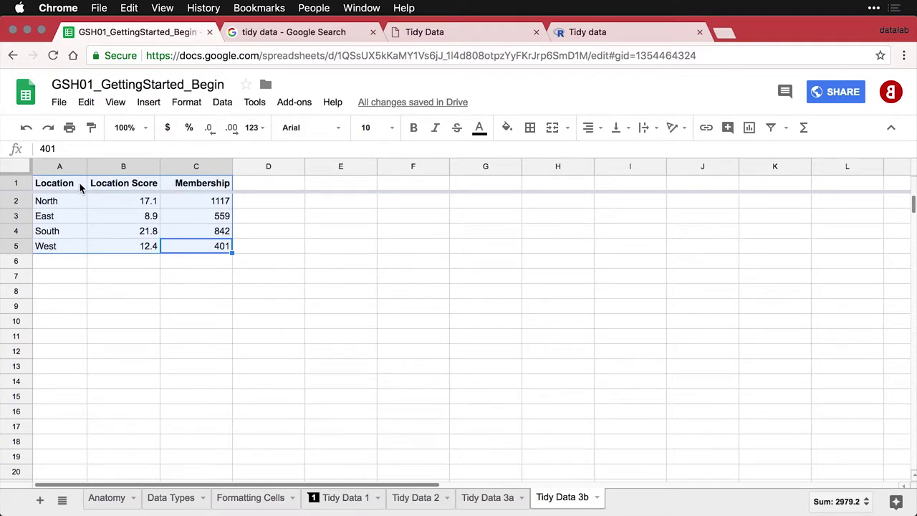